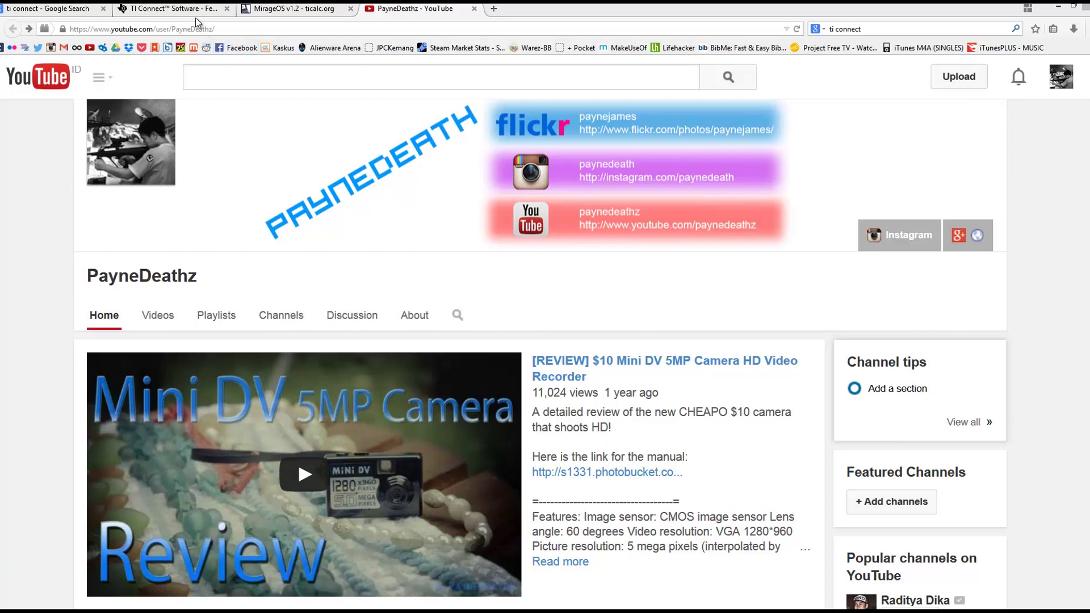
Leave the YouTube channel for the TI Connect Software tab and its search results.
click(171, 8)
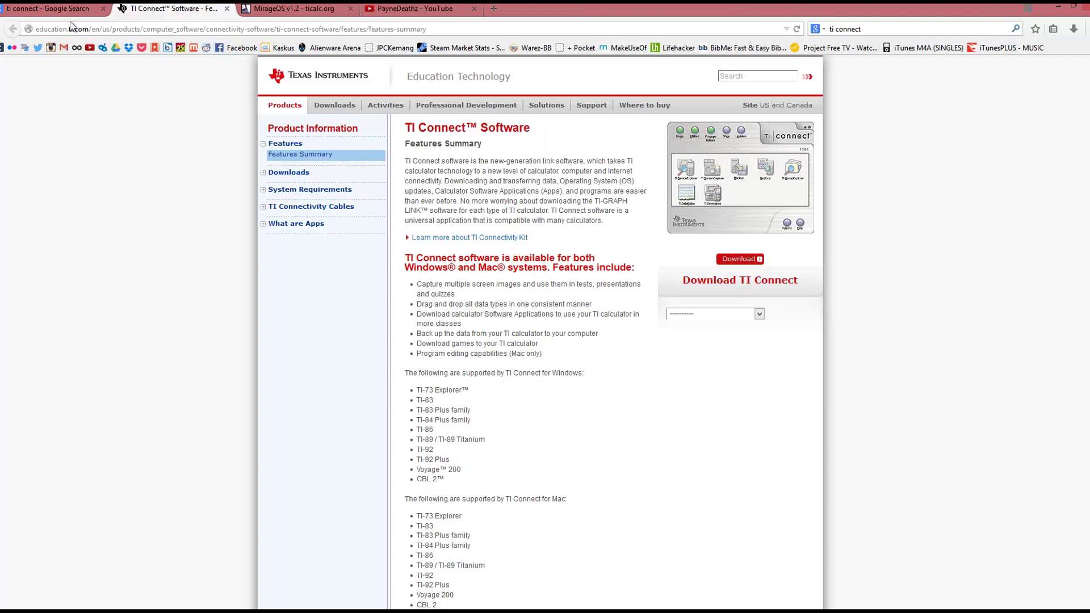
click(51, 9)
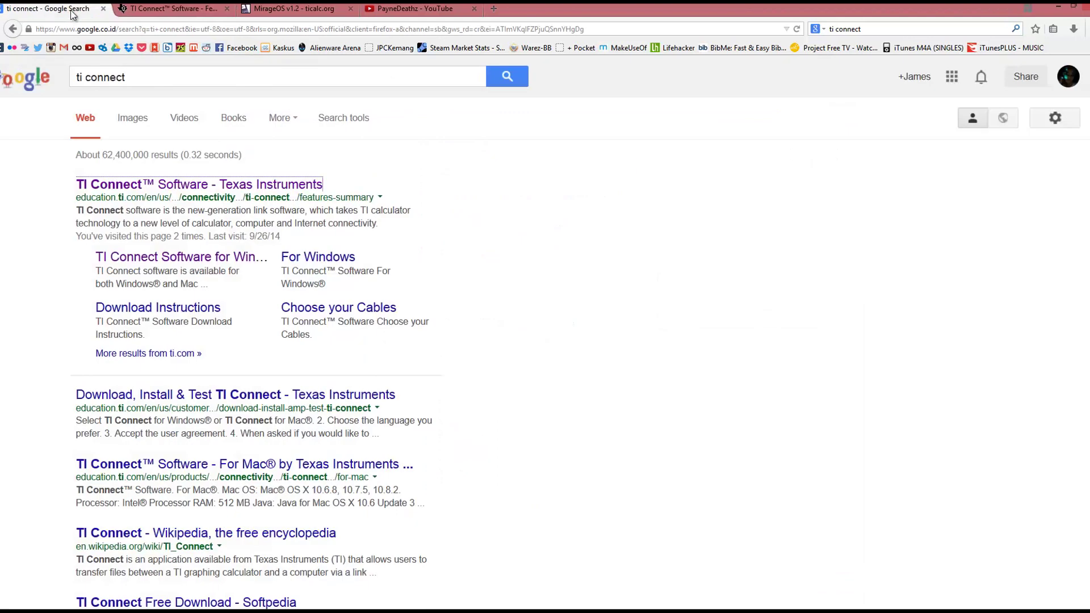
Save the English TI Connect for Windows installer, then show the MirageOS v1.2 page.
click(174, 9)
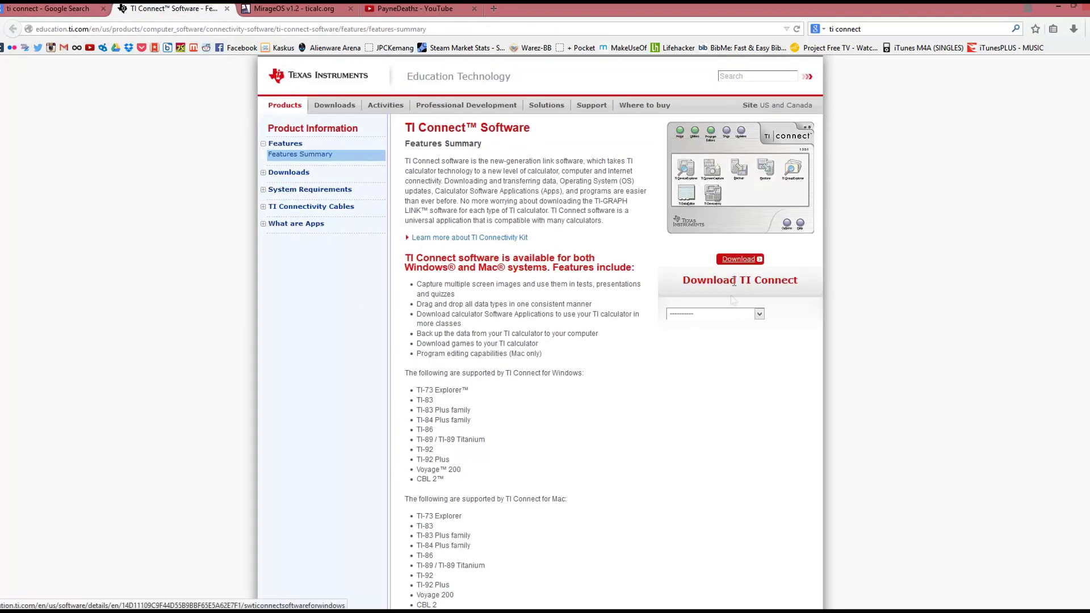
click(715, 314)
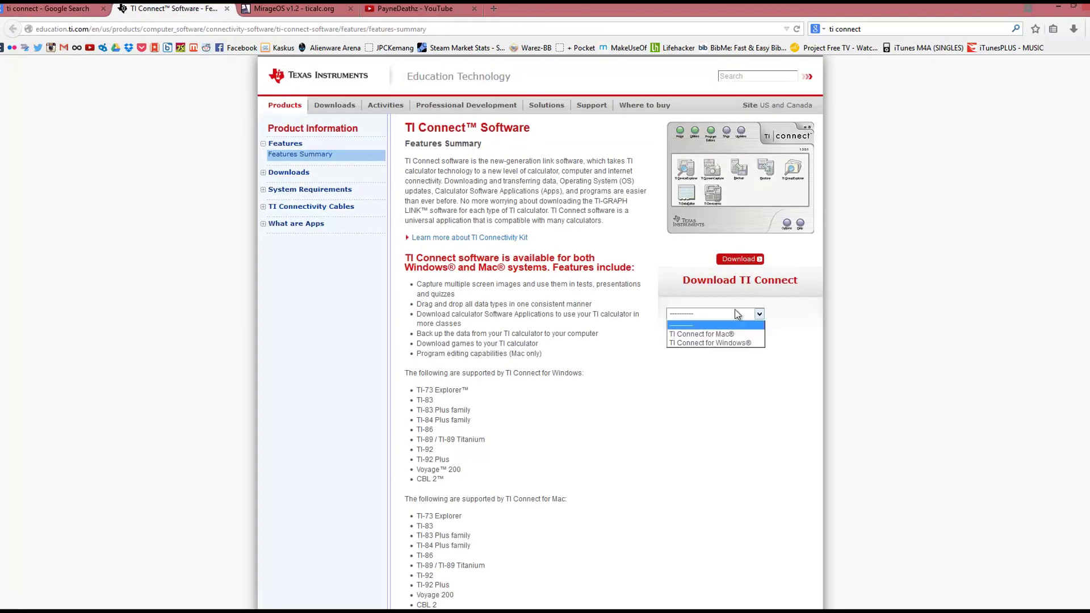
click(733, 343)
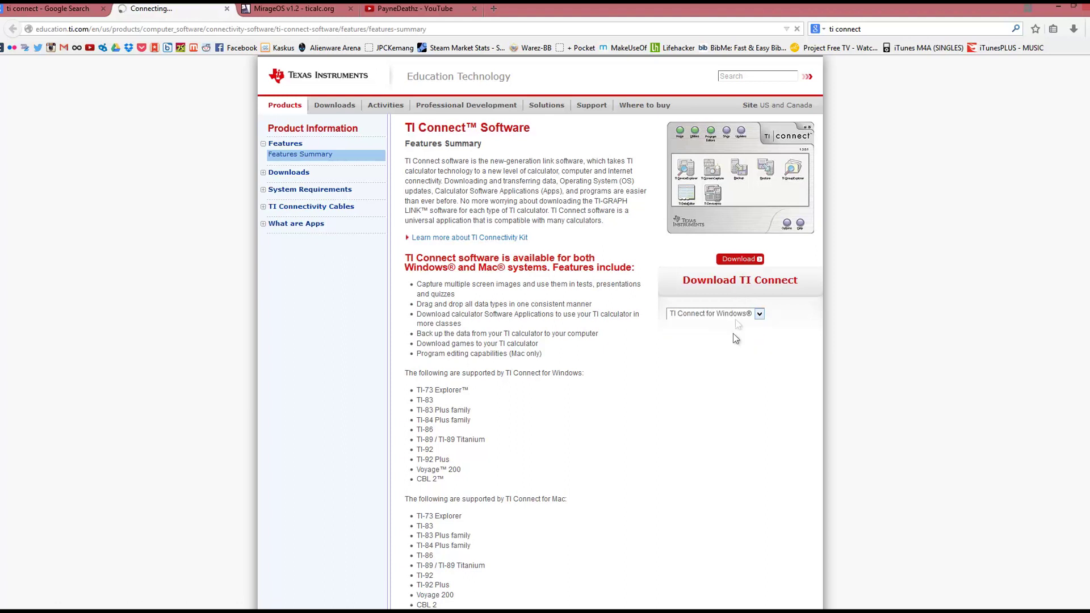
click(739, 258)
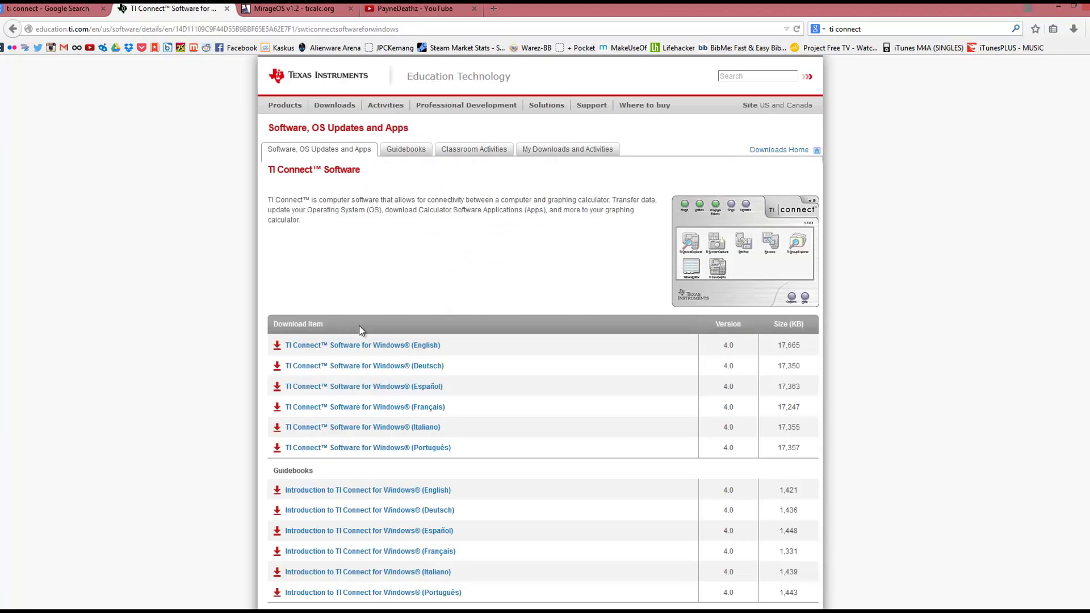
click(388, 345)
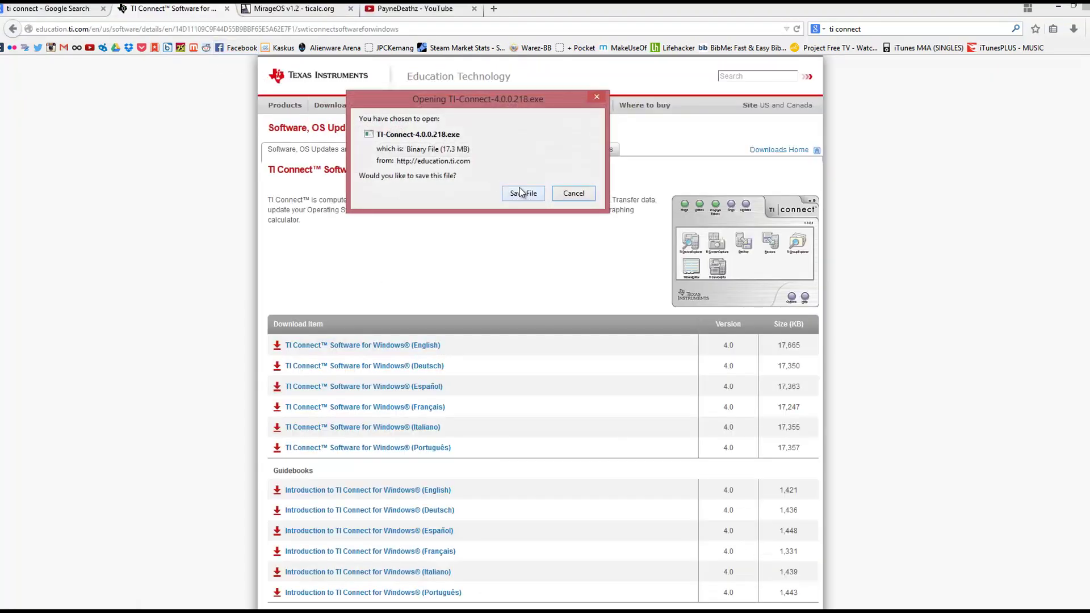
click(523, 193)
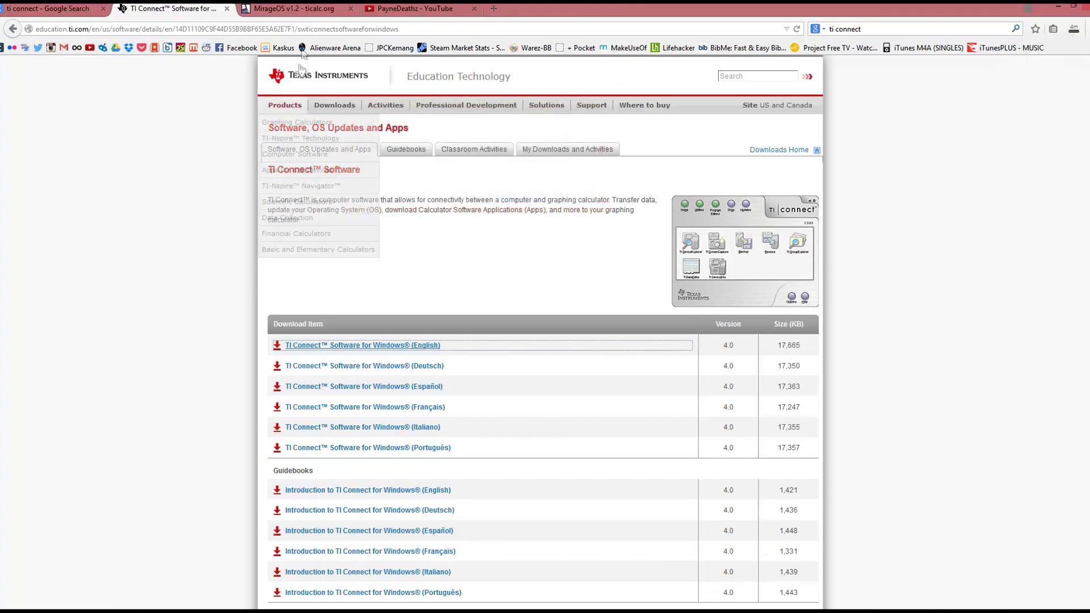
click(304, 9)
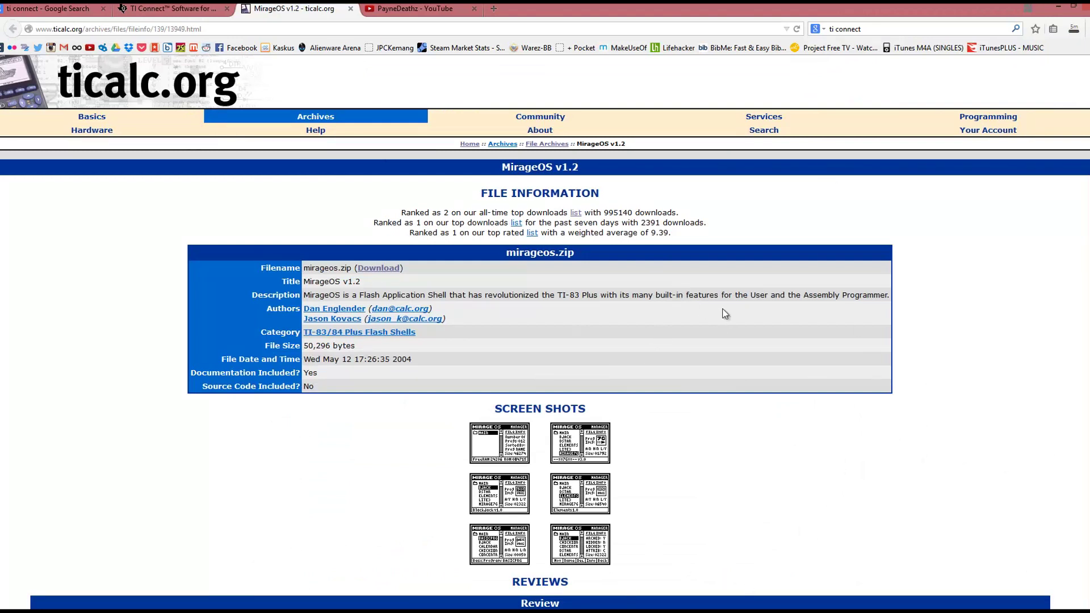
scroll(716, 312, down, 8)
scroll(733, 256, up, 4)
scroll(733, 267, up, 3)
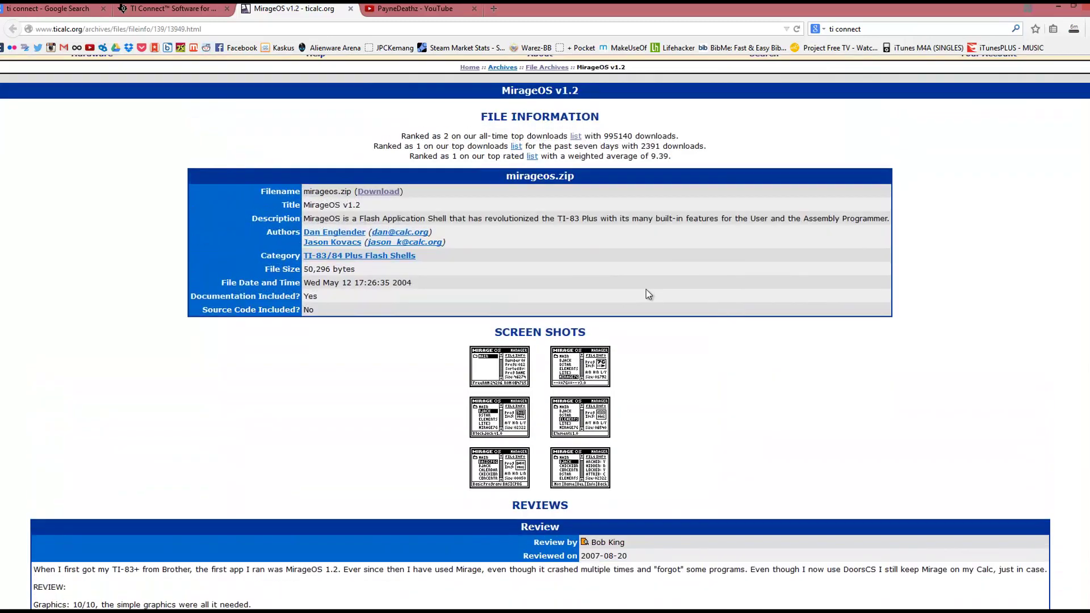
scroll(647, 293, up, 3)
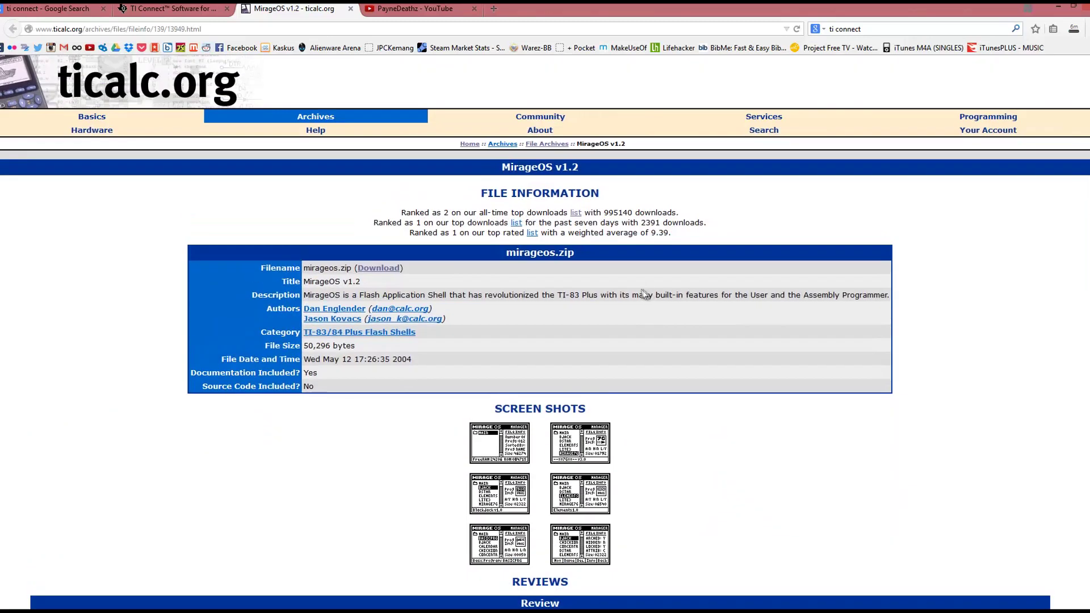
Save mirageos.zip from ticalc.org and open the Youtube Tutorials downloads folder.
click(377, 268)
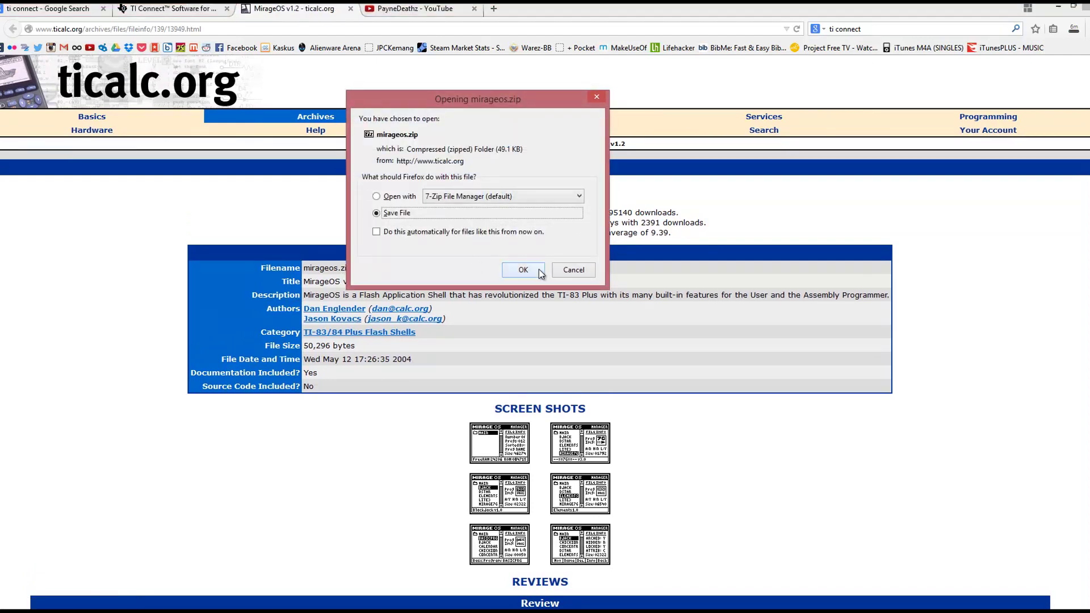
click(524, 270)
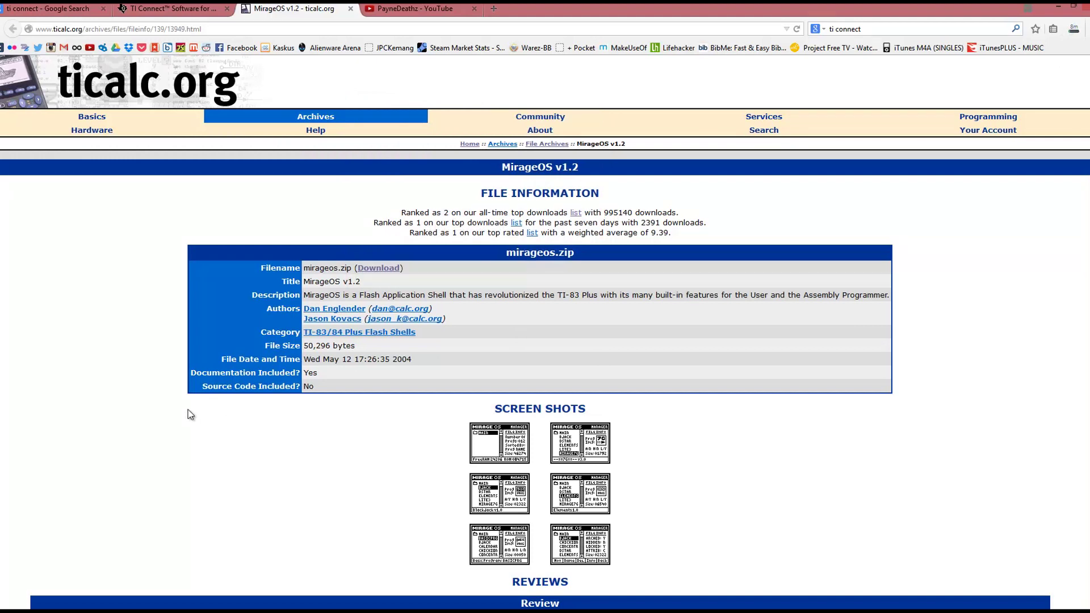
click(137, 607)
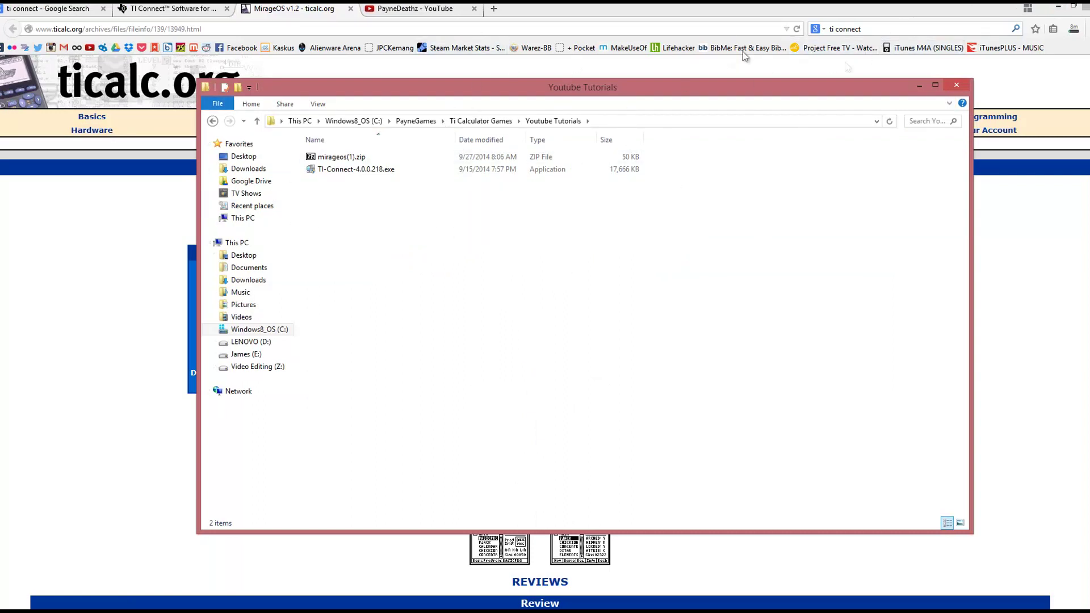
Launch TI-Connect-4.0.0.218.exe, cancel and exit its setup, then minimize Firefox.
click(344, 171)
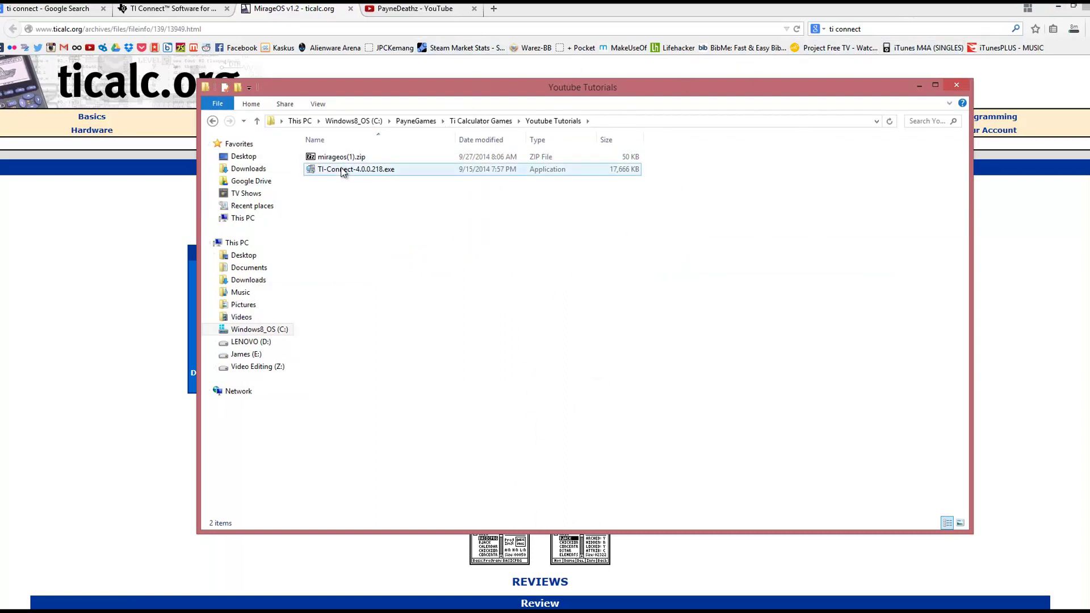
double_click(343, 170)
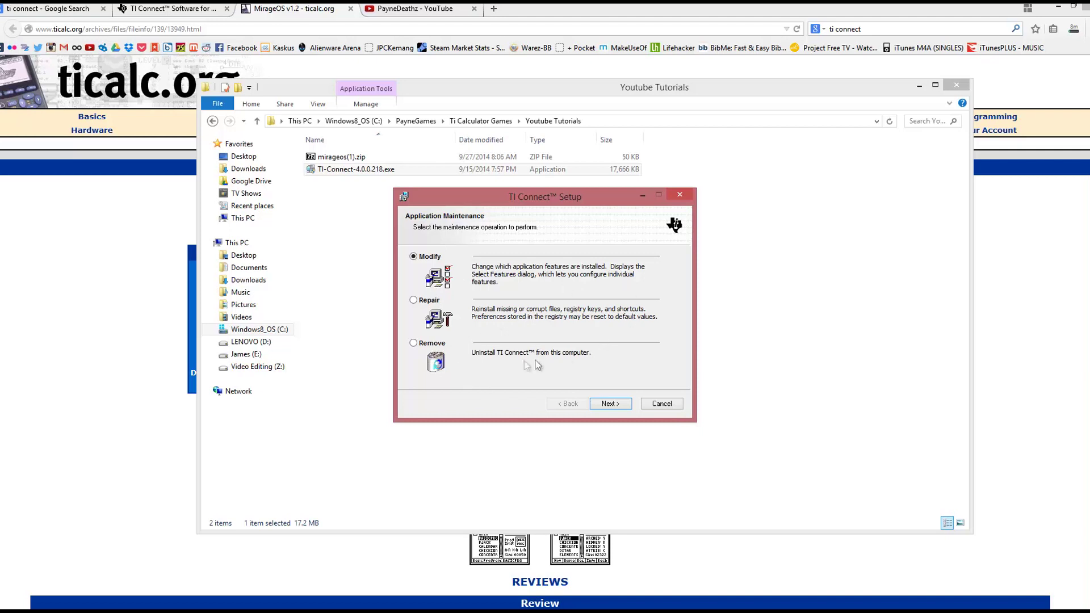
click(662, 403)
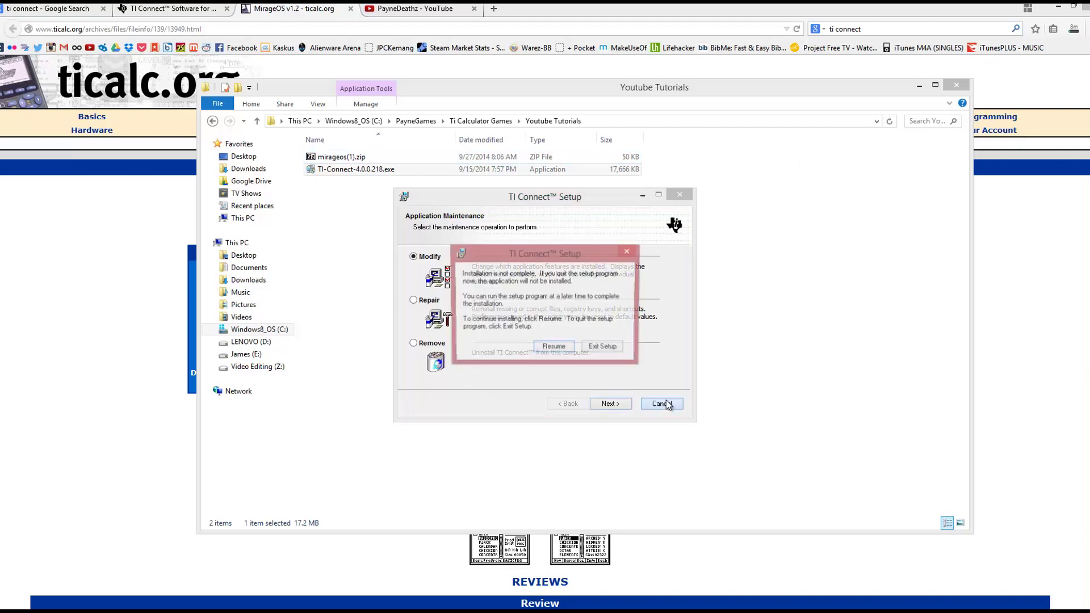
click(614, 344)
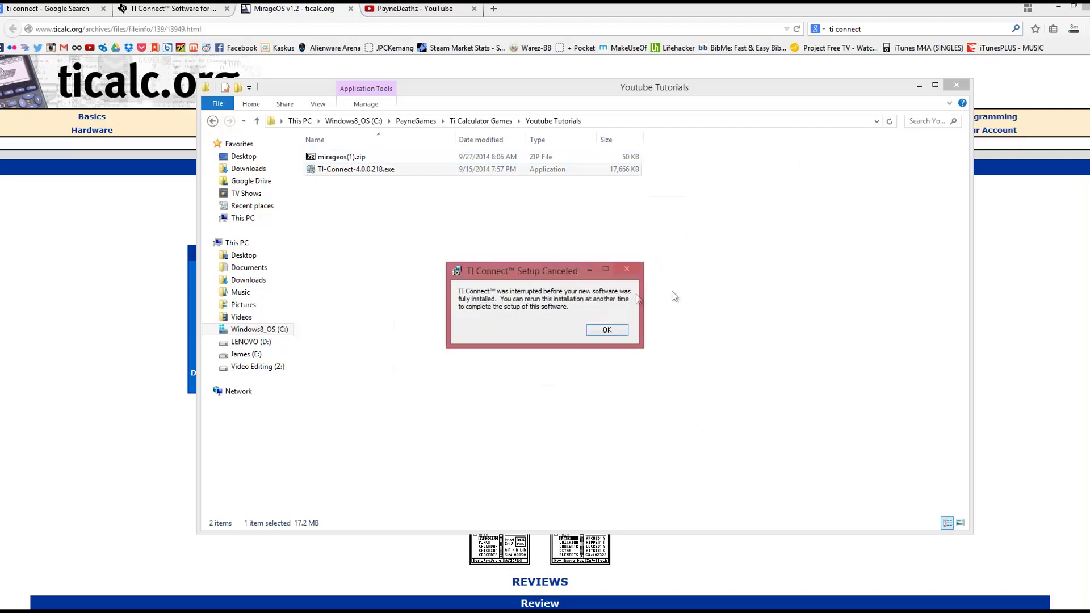
click(606, 330)
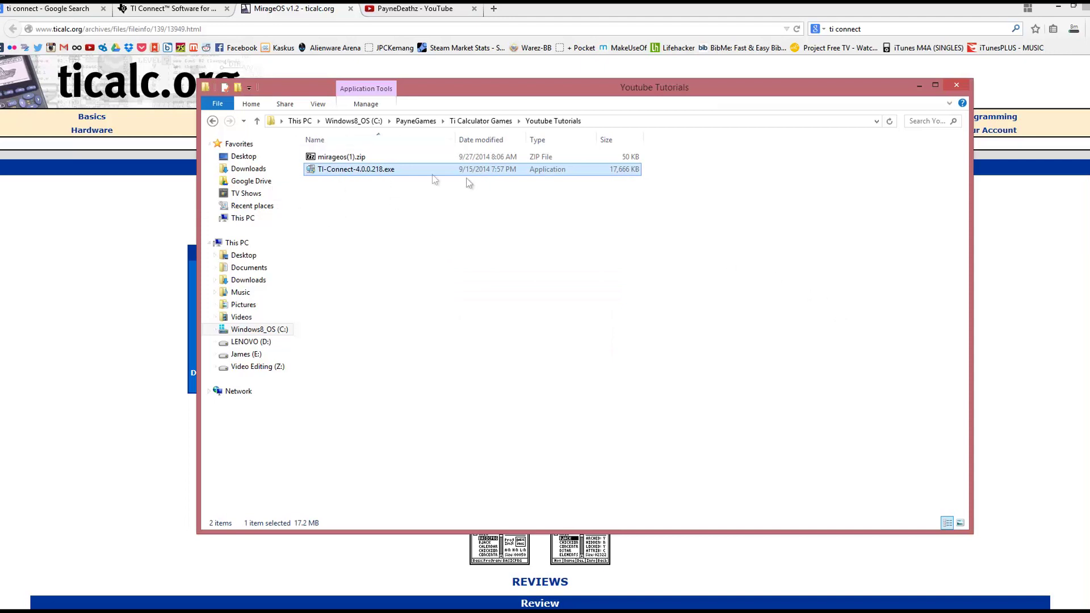
click(1058, 9)
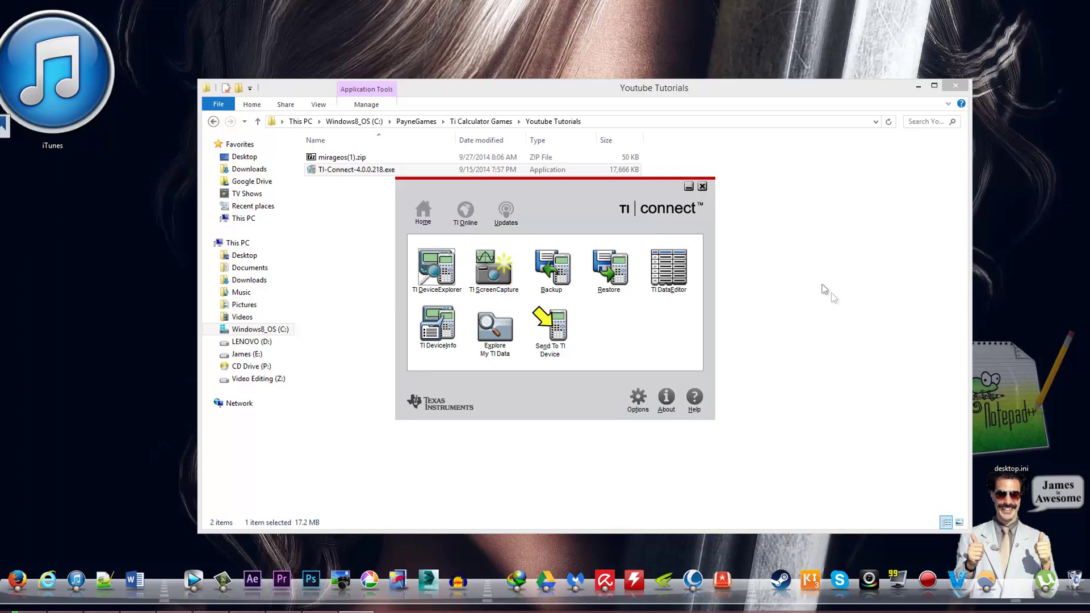
Open TI DeviceExplorer to browse the connected TI-84 Plus calculator.
click(437, 267)
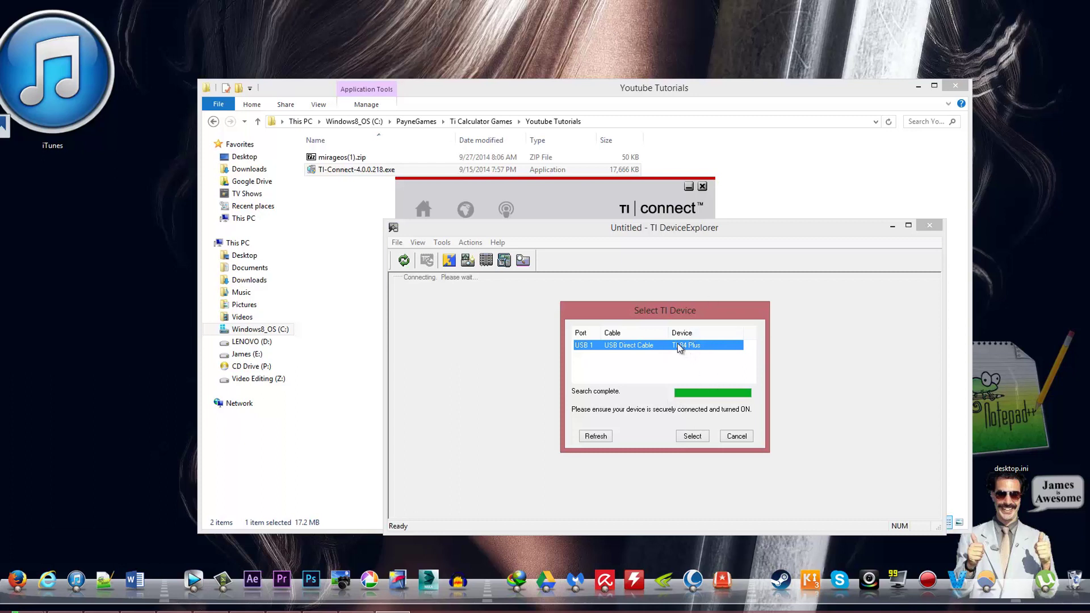
Connect to the detected TI-84 Plus, then minimize the device explorer windows.
click(694, 437)
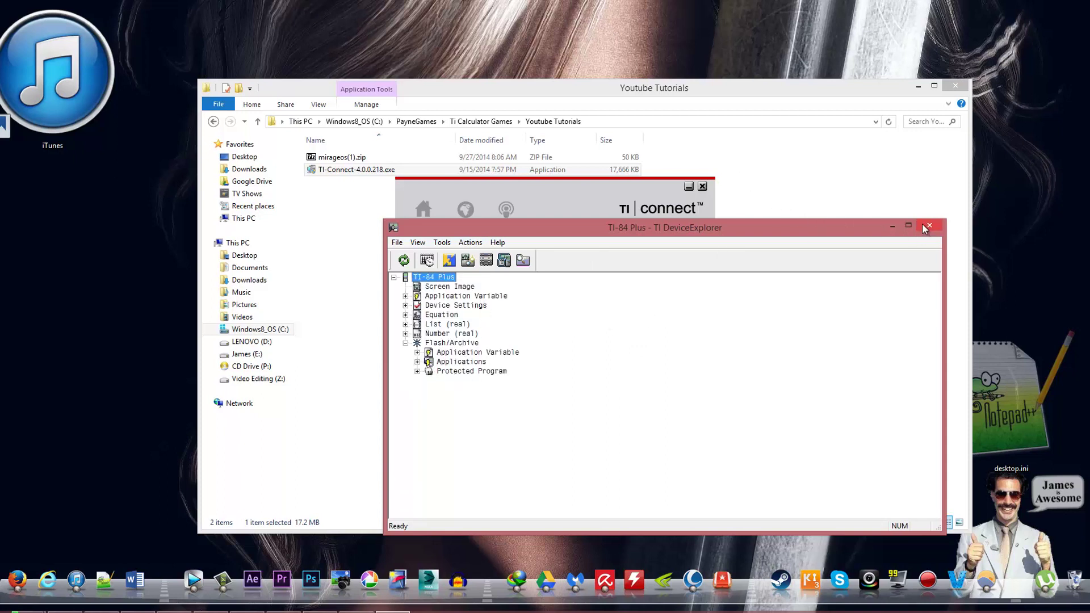
click(904, 227)
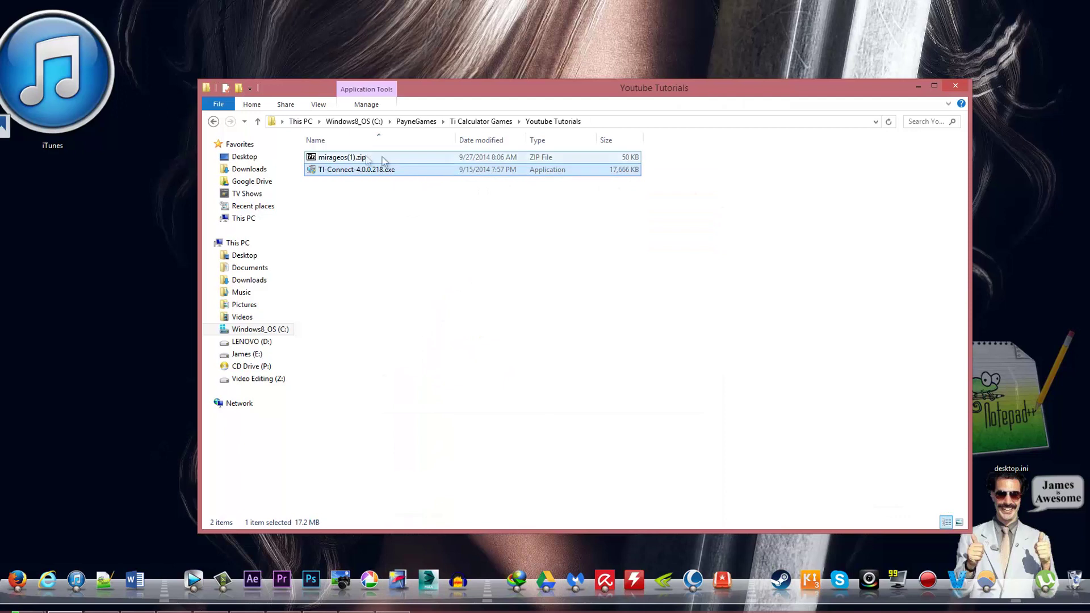
Extract mirageos(1).zip with 7-Zip into a mirageos(1) folder and open it.
double_click(339, 157)
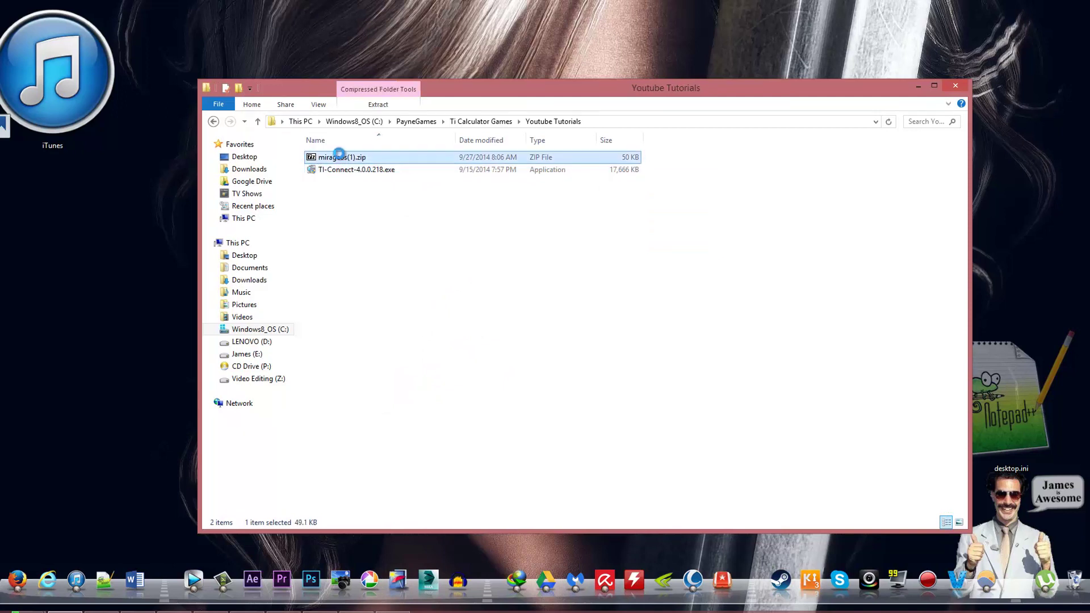
right_click(339, 157)
mouse_move(367, 186)
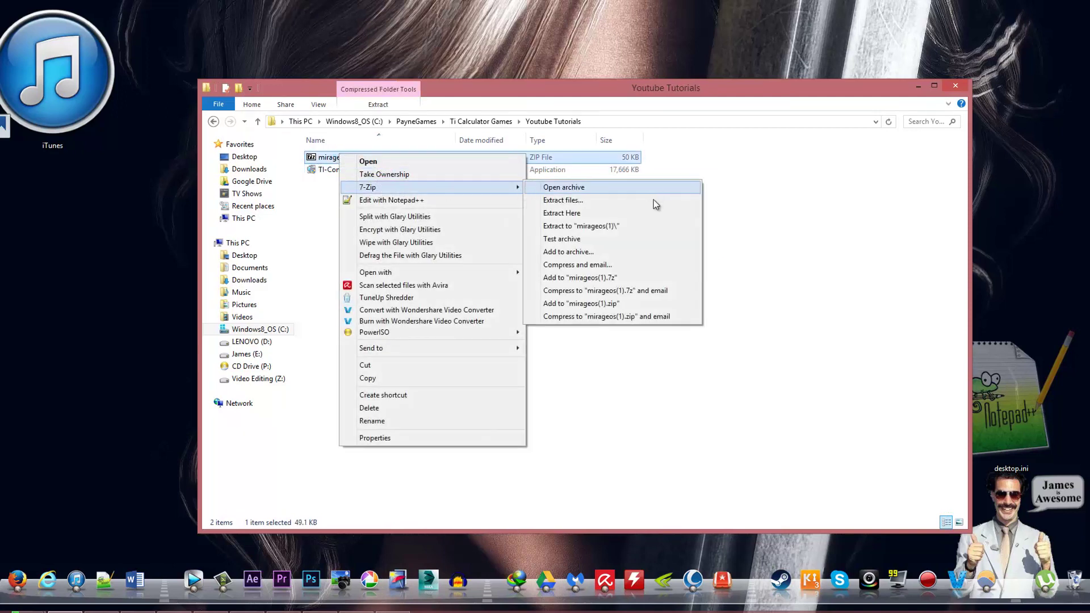
click(641, 226)
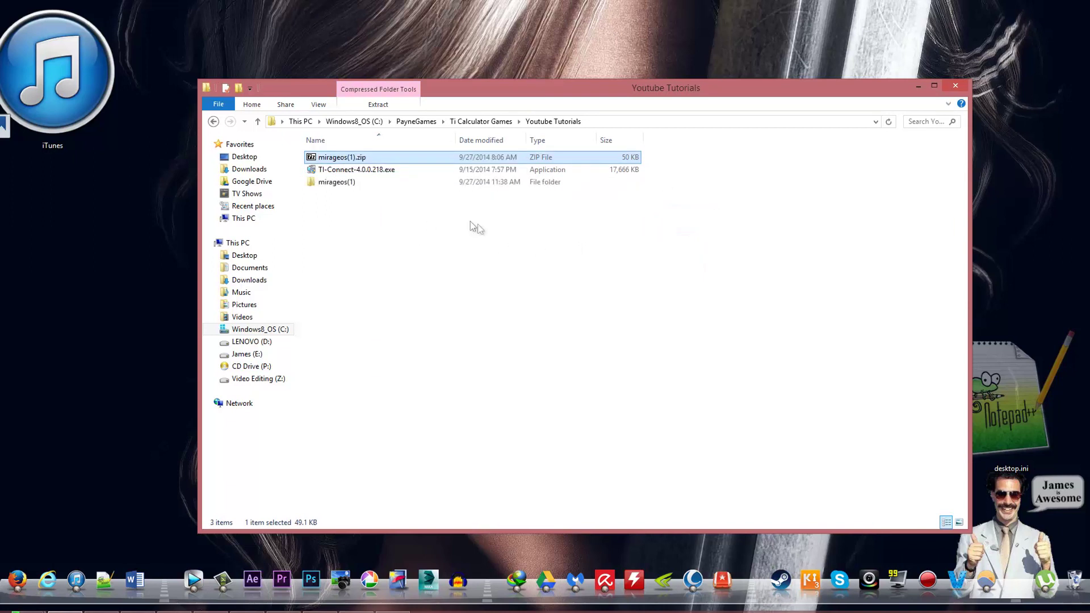
double_click(336, 182)
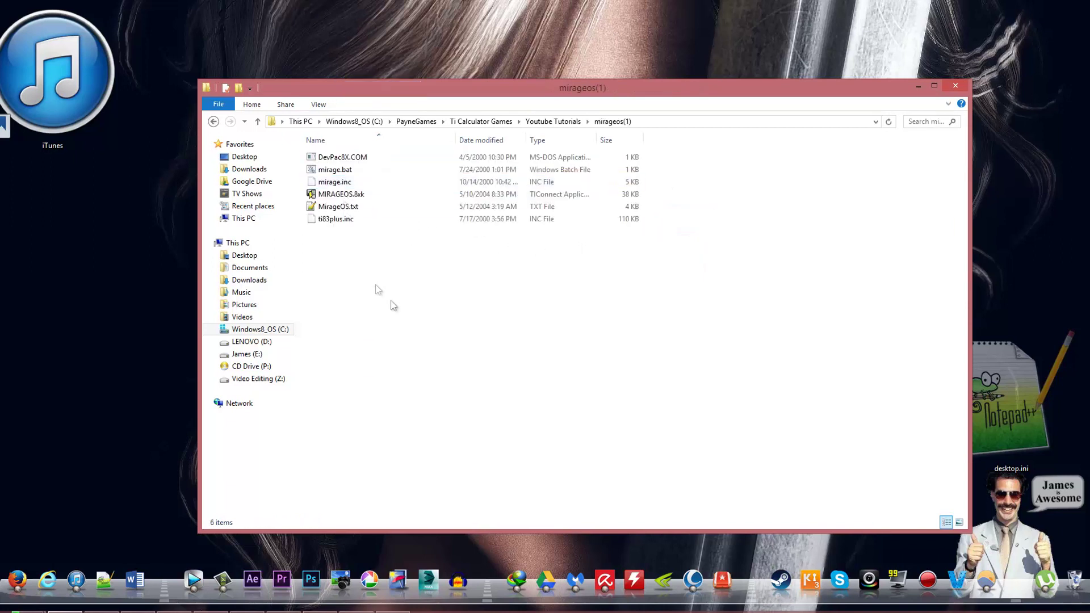
Send MIRAGEOS.8xk to the TI device and select it in the send queue.
click(326, 195)
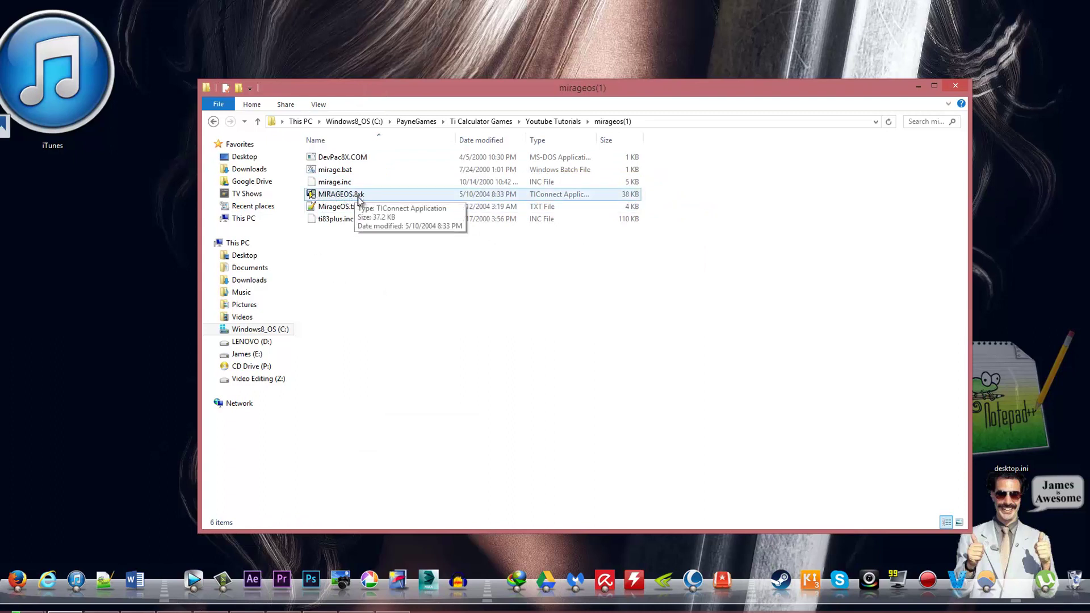
right_click(349, 199)
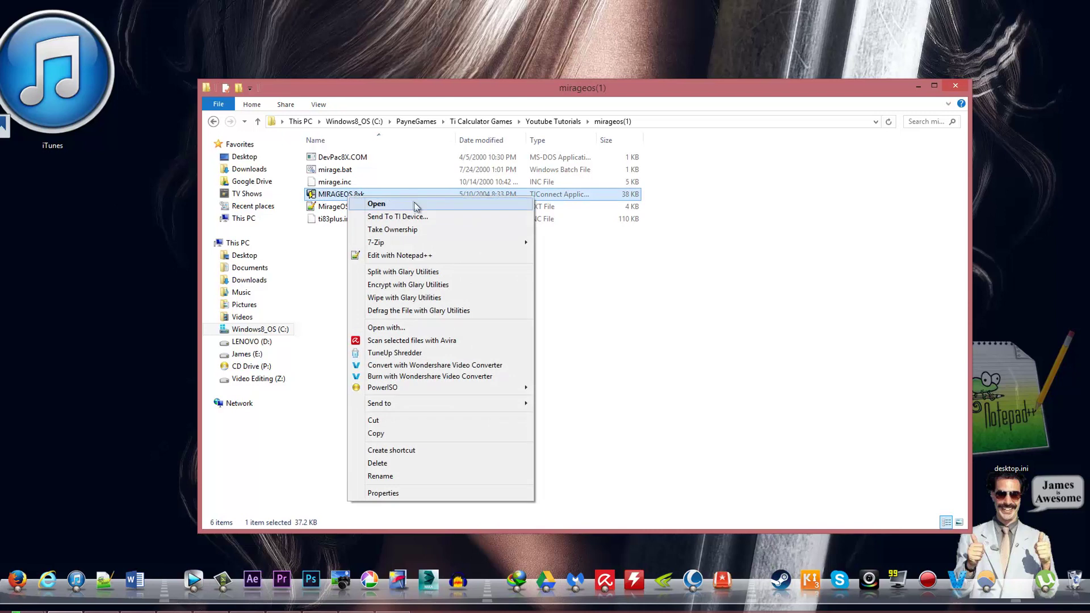
click(419, 220)
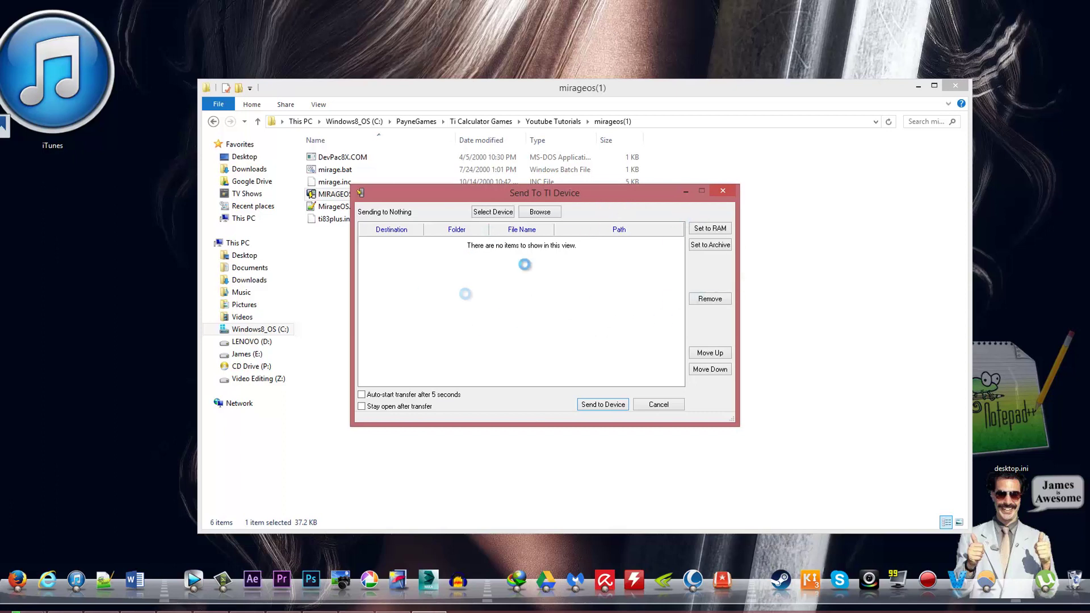
click(572, 244)
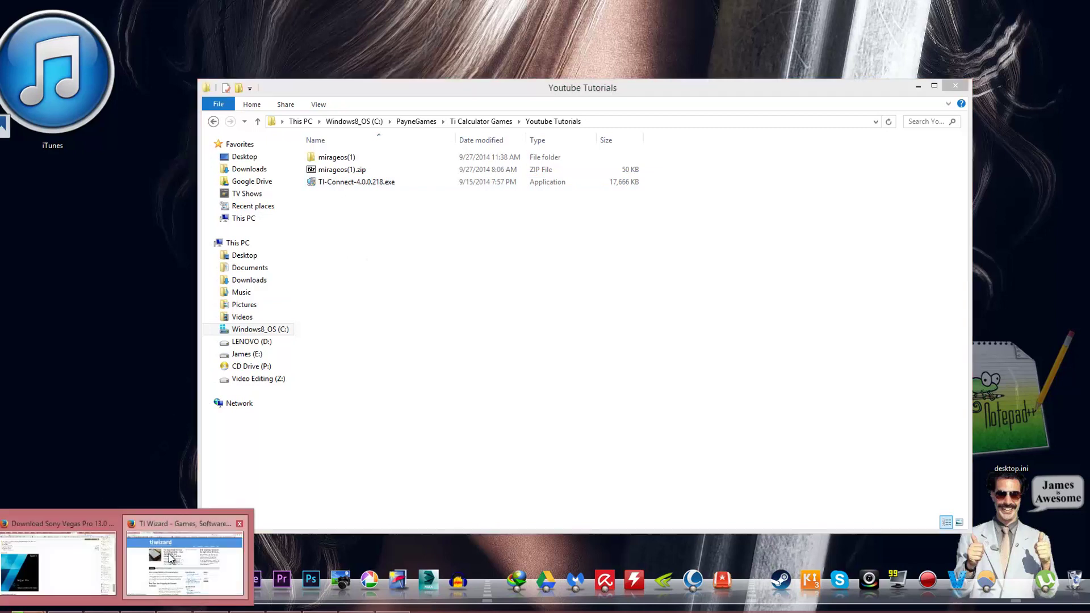
Bring back the browser showing the tiwizard.com homepage.
mouse_move(46, 580)
click(47, 554)
Go to the TI Wizard downloads page and start downloading the PacMan game.
right_click(985, 296)
key(Escape)
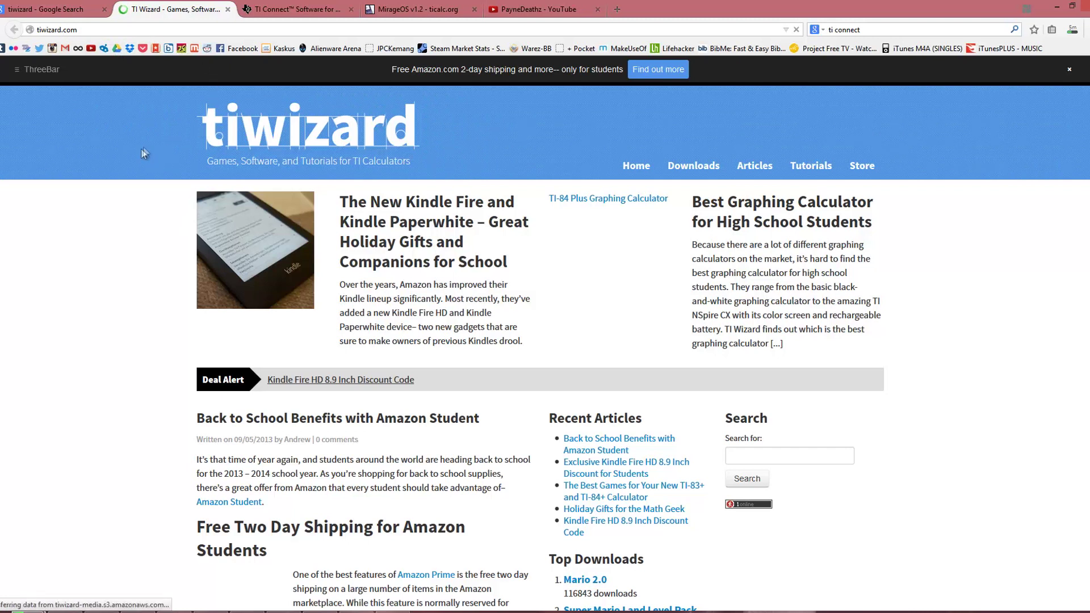
middle_click(946, 208)
click(694, 167)
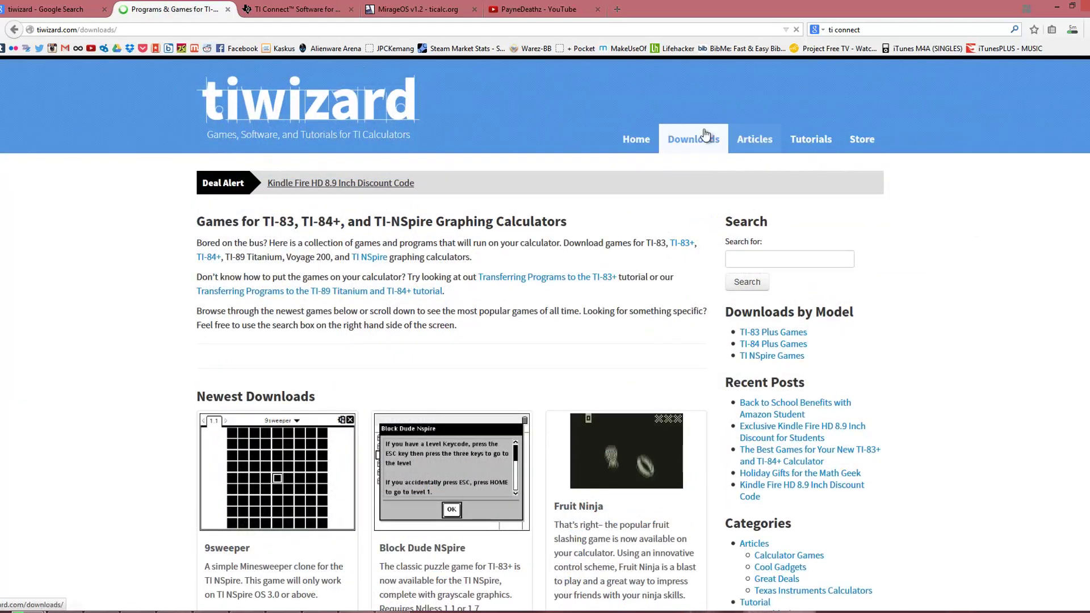
scroll(766, 214, down, 1)
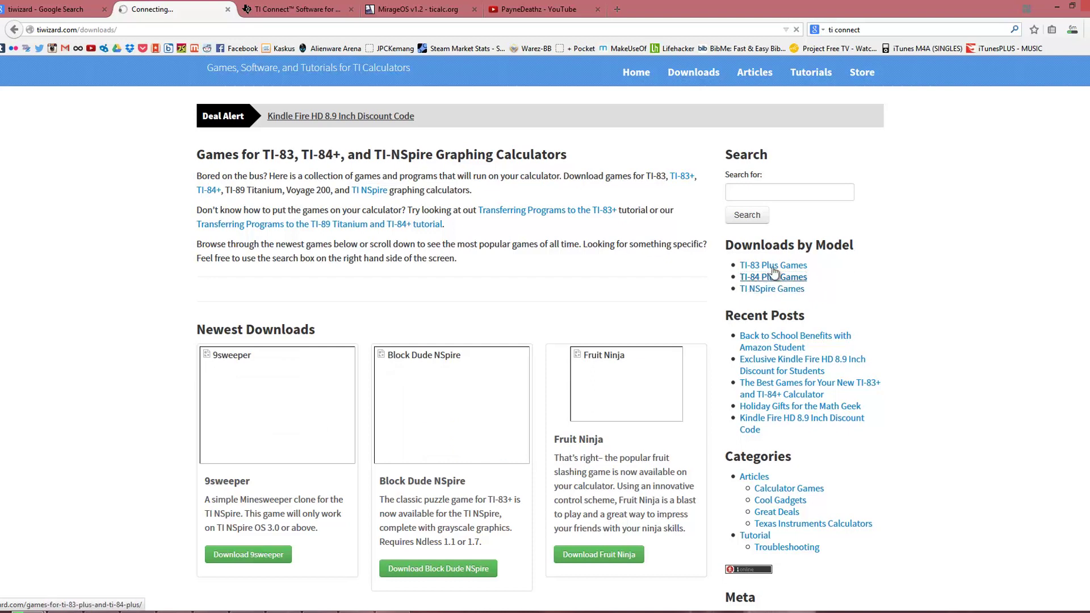
scroll(916, 247, down, 3)
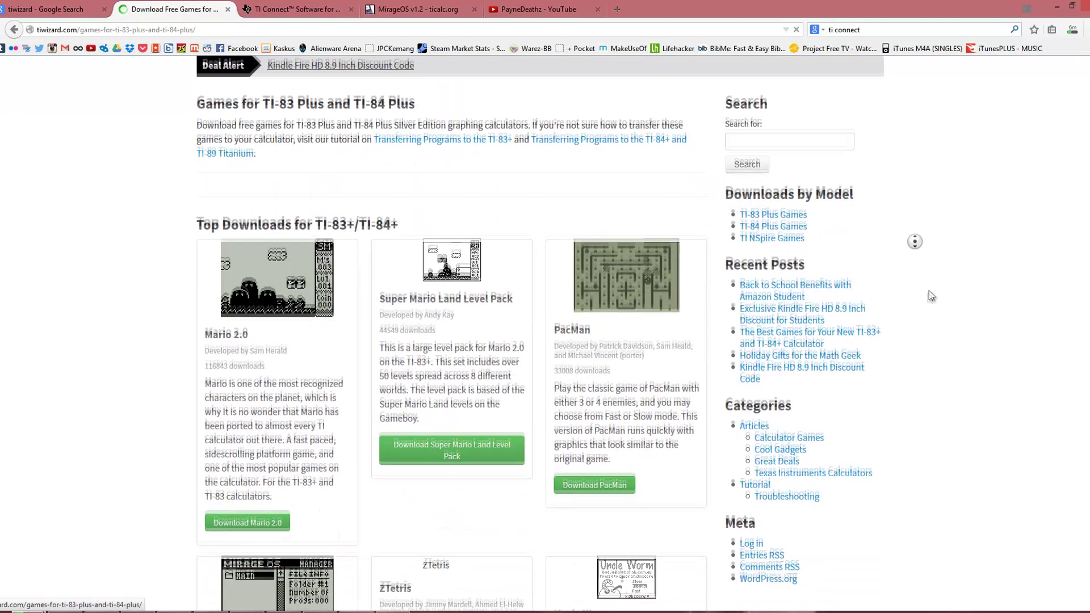
scroll(929, 290, down, 2)
scroll(852, 255, down, 2)
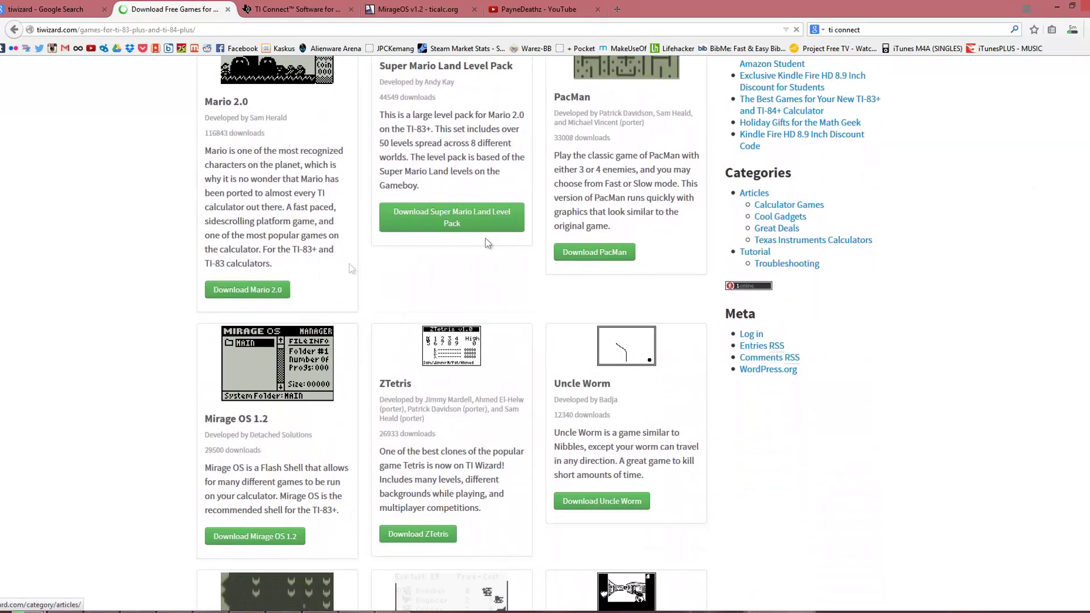
scroll(681, 298, up, 2)
click(594, 387)
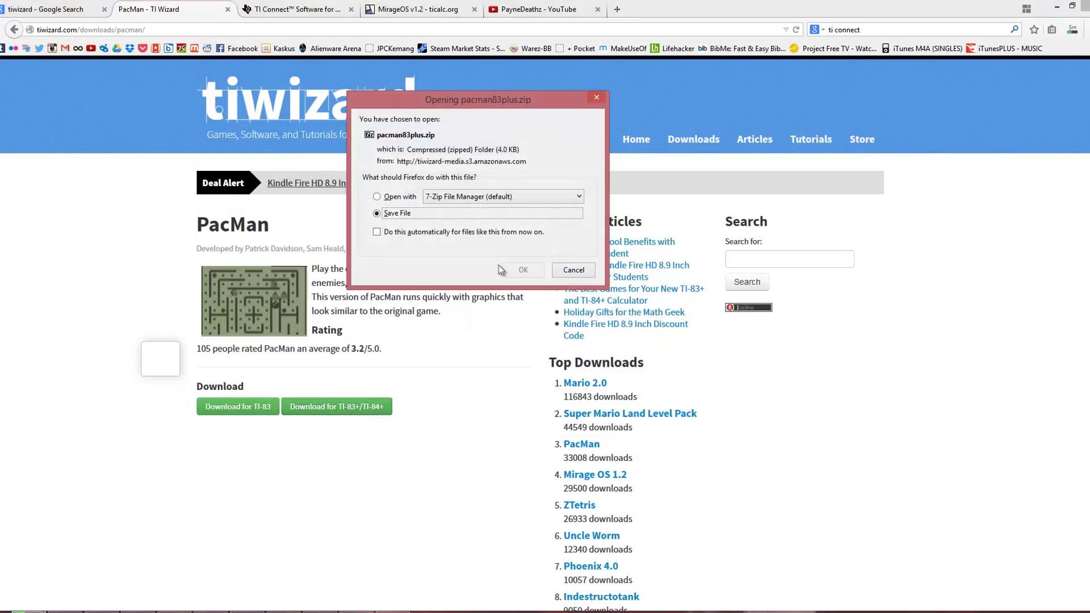
Save and extract pacman83plus(2).zip, open its folder, and bring up pacman99.8xp's options.
click(522, 270)
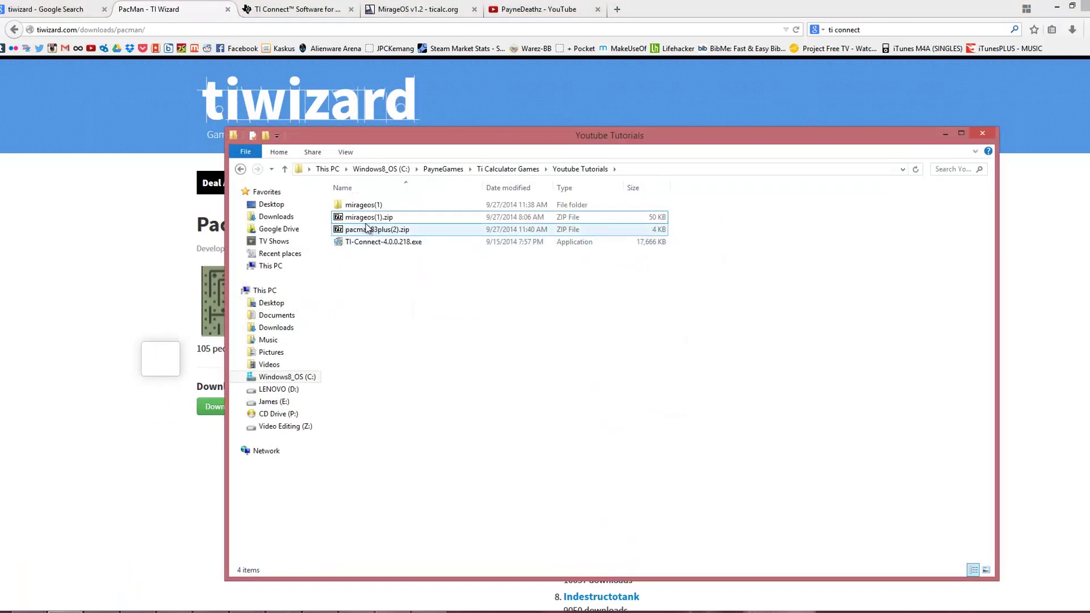
click(358, 229)
right_click(357, 230)
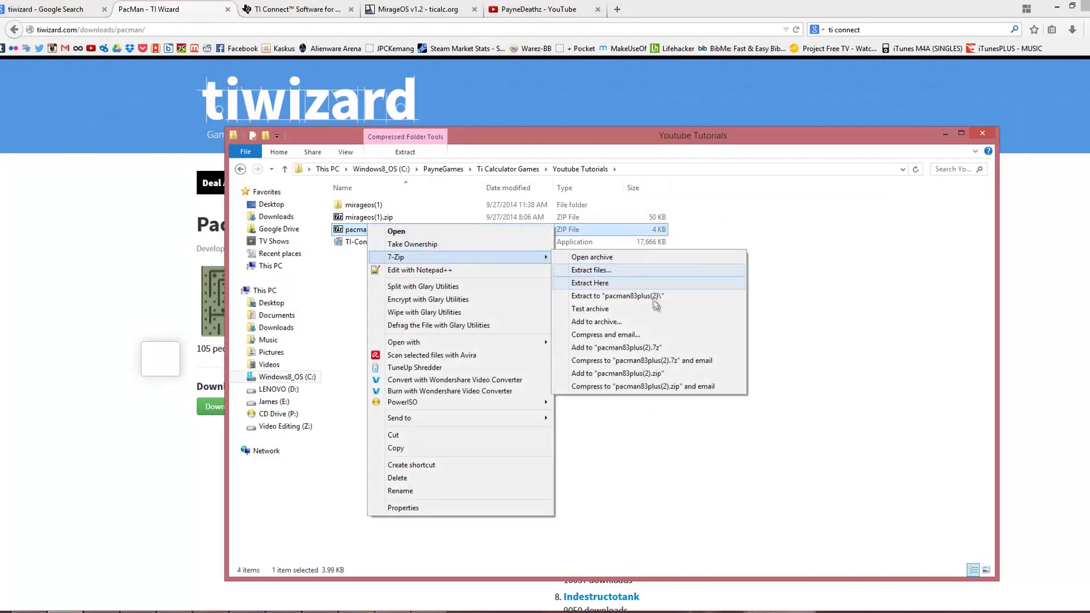
click(647, 296)
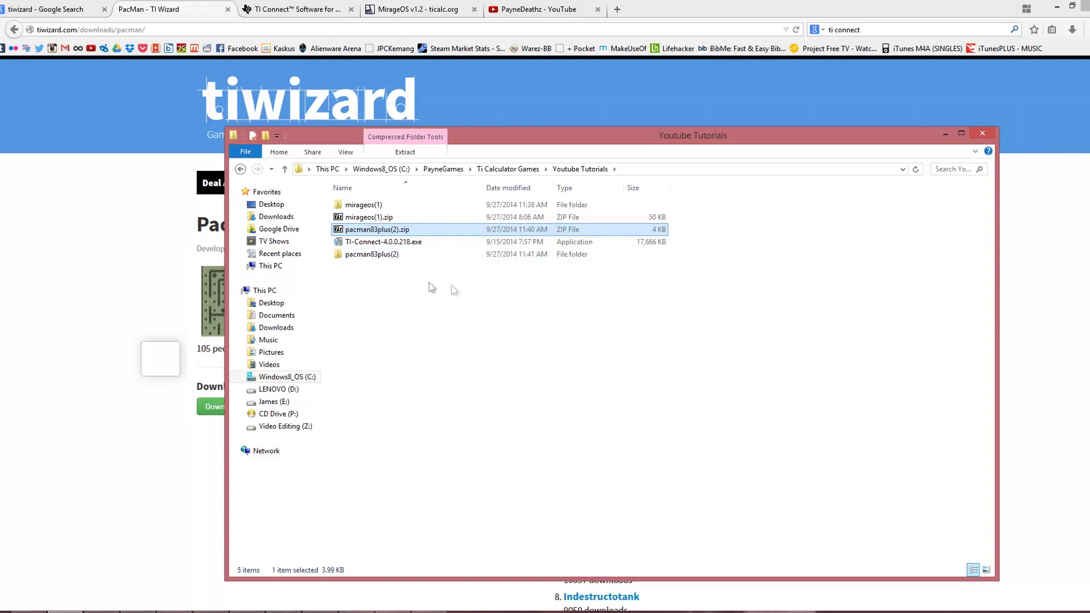
double_click(388, 220)
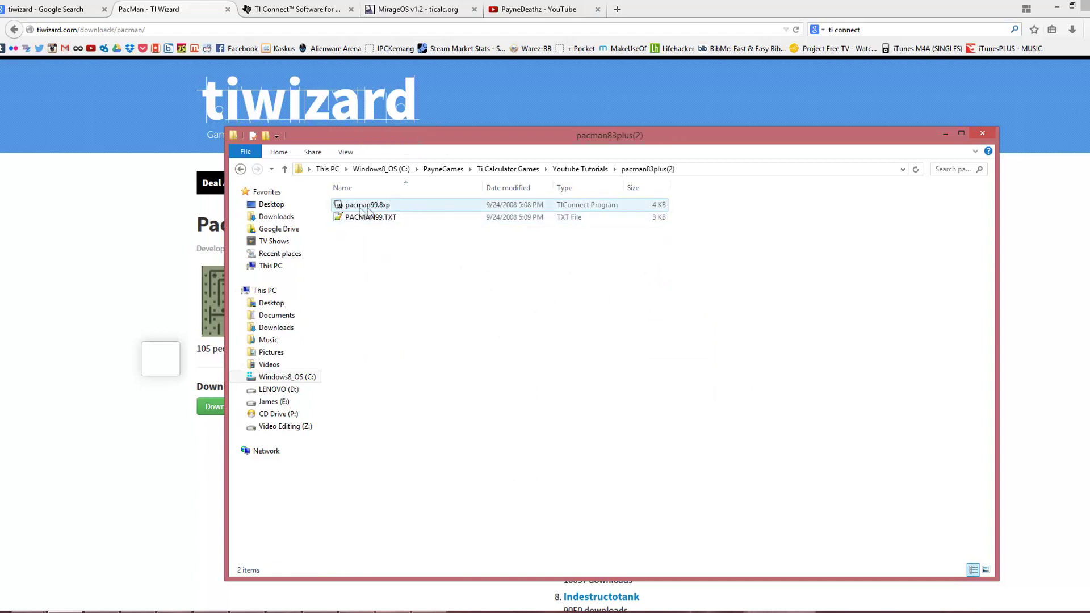
right_click(383, 208)
Send pacman99.8xp from the pacman83plus(2) folder to the TI-84 Plus via Send To TI Device.
click(380, 206)
right_click(368, 210)
click(432, 227)
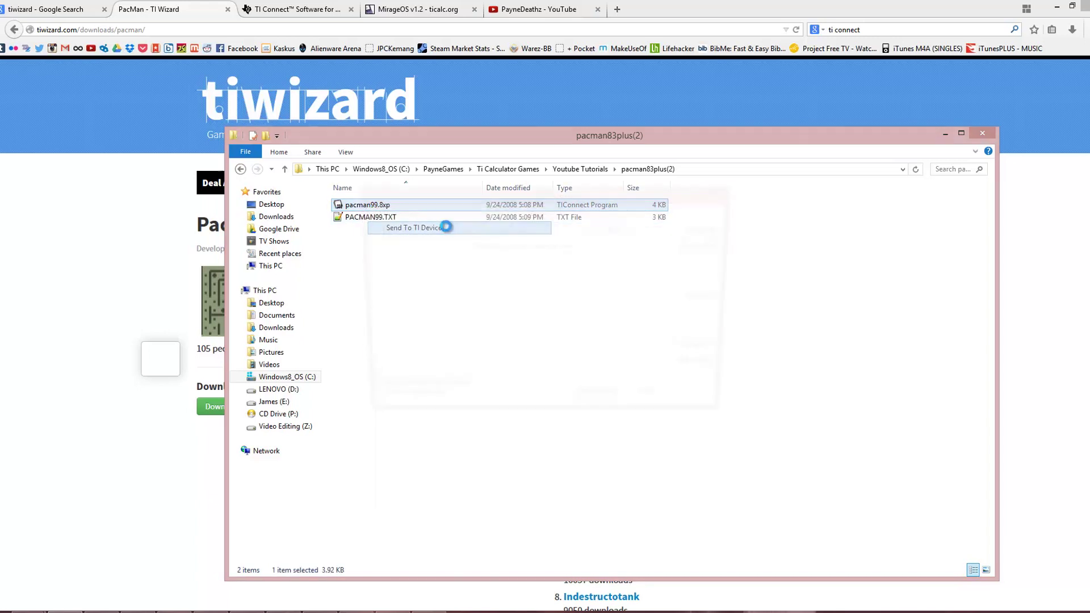